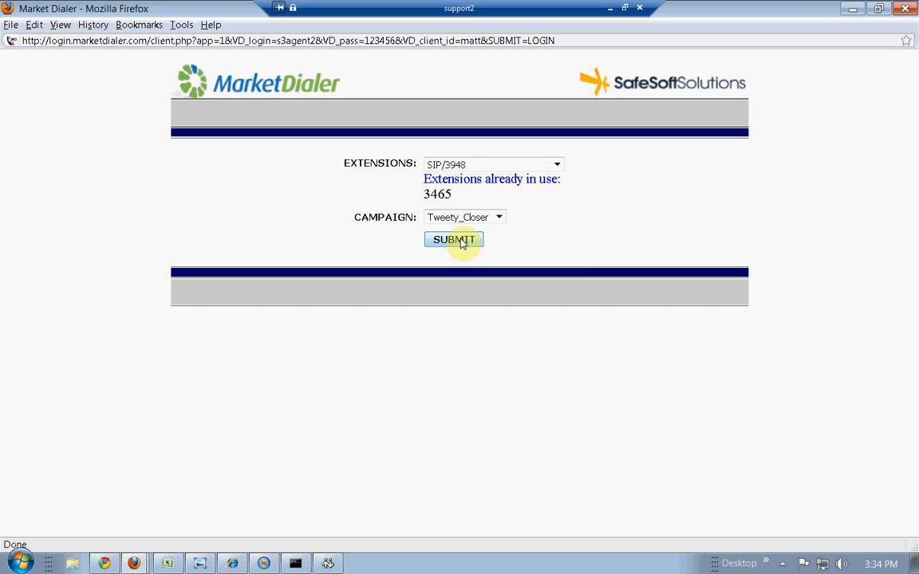
- Log the closer agent in on extension SIP/3948 to the Tweety_Closer campaign
click(461, 241)
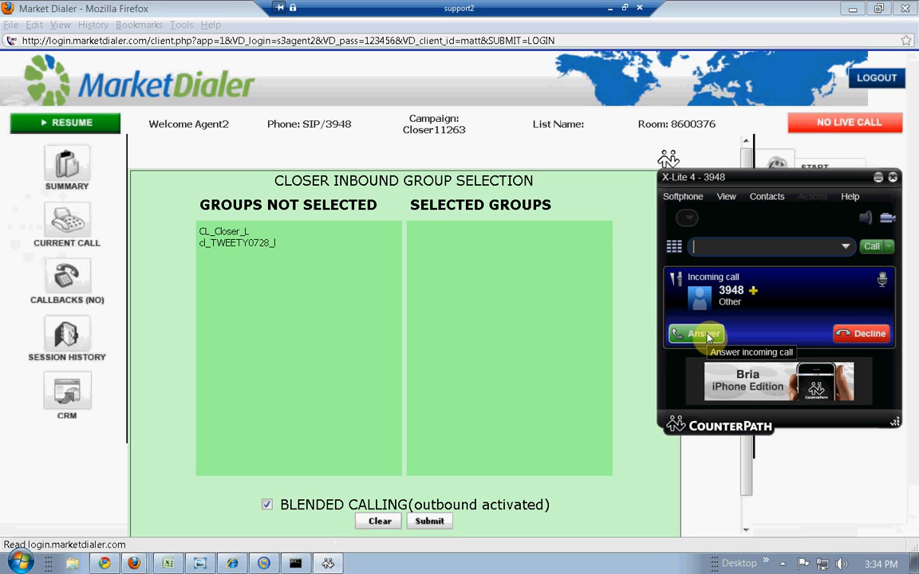
- Answer the incoming X-Lite call and minimize the softphone window
click(705, 334)
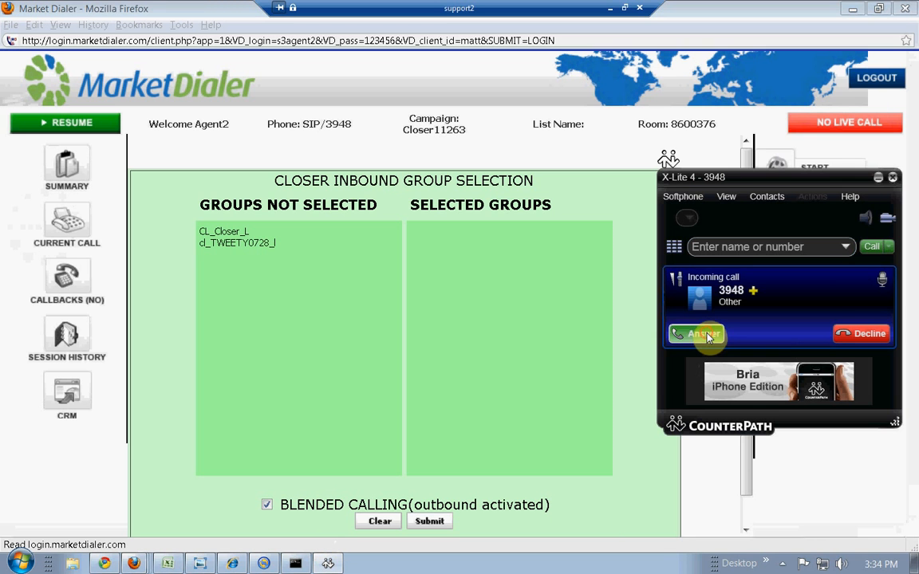
click(877, 178)
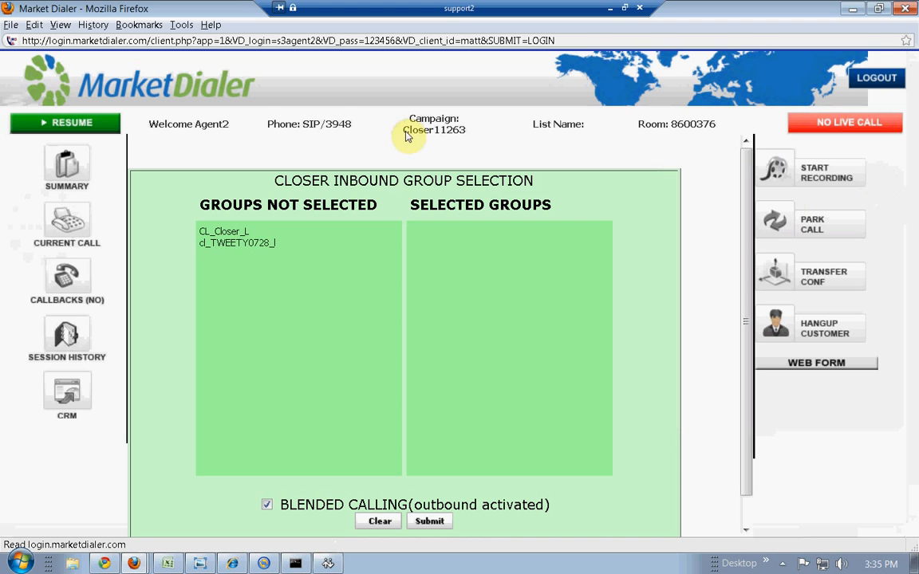
- Select closer group cl_TWEETY0728_I with Blended Calling unchecked and submit
click(252, 243)
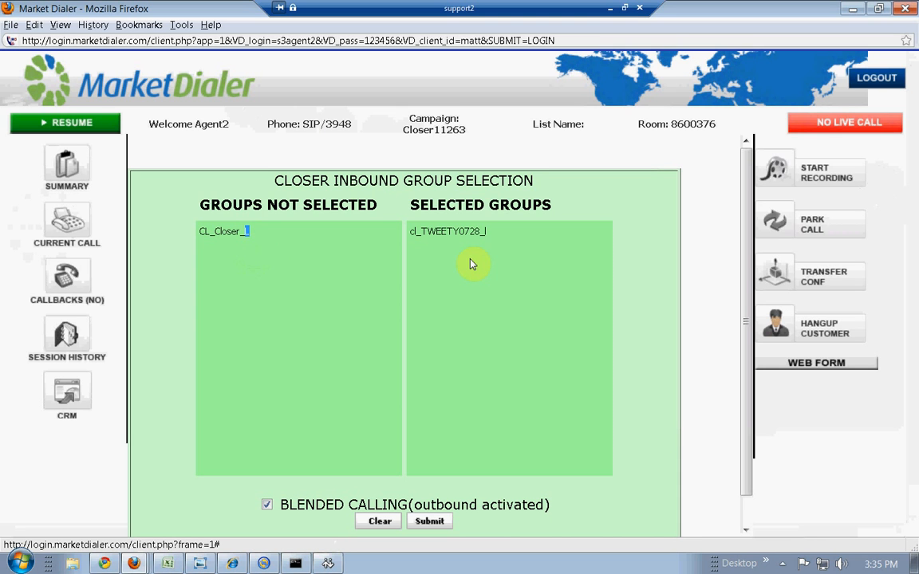
click(268, 506)
click(431, 522)
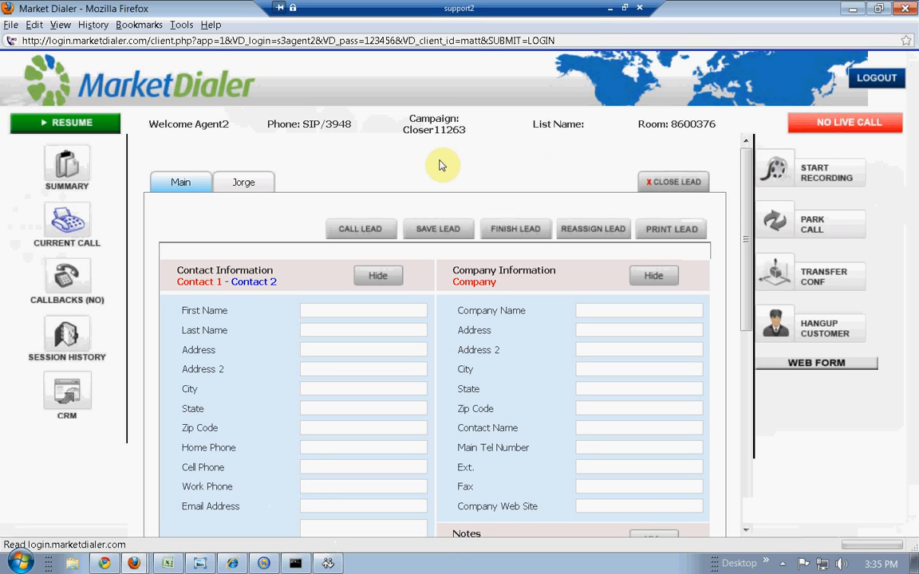
- Resume the closer agent on Closer11263 and look through the empty lead form
click(101, 124)
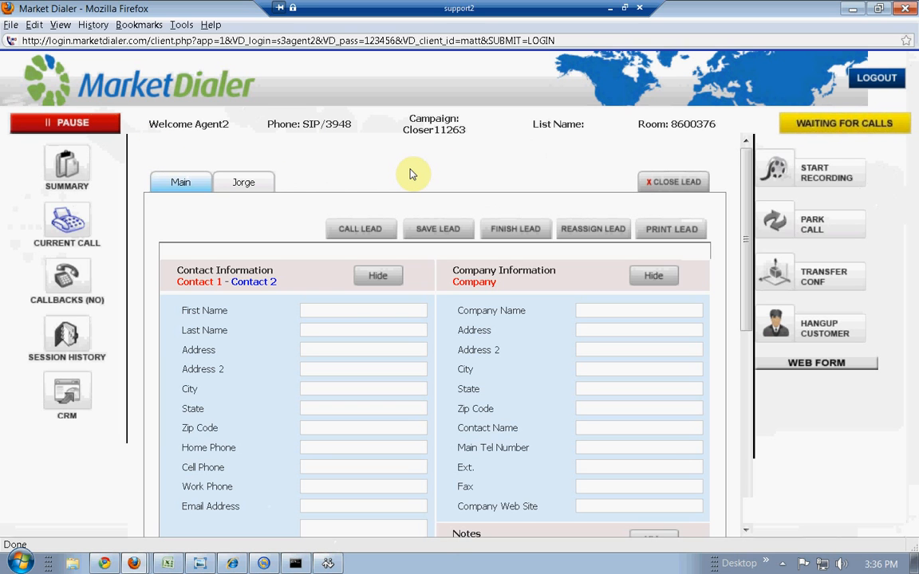
scroll(411, 174, down, 4)
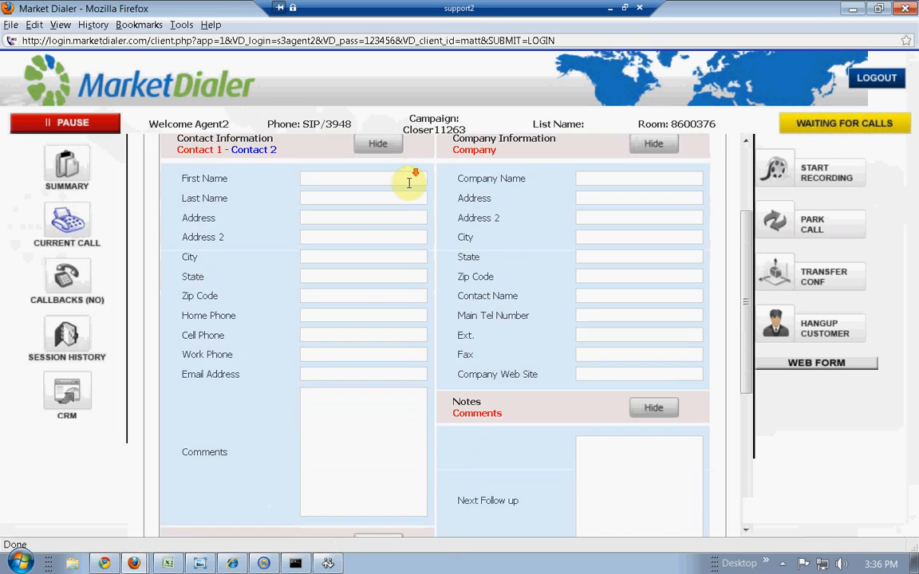
scroll(391, 252, down, 4)
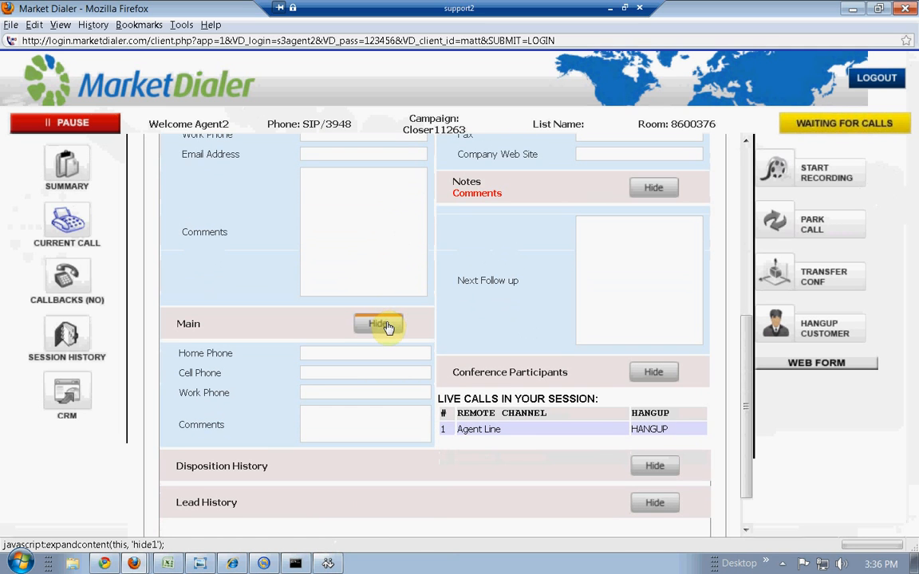
scroll(387, 322, up, 5)
scroll(387, 323, up, 2)
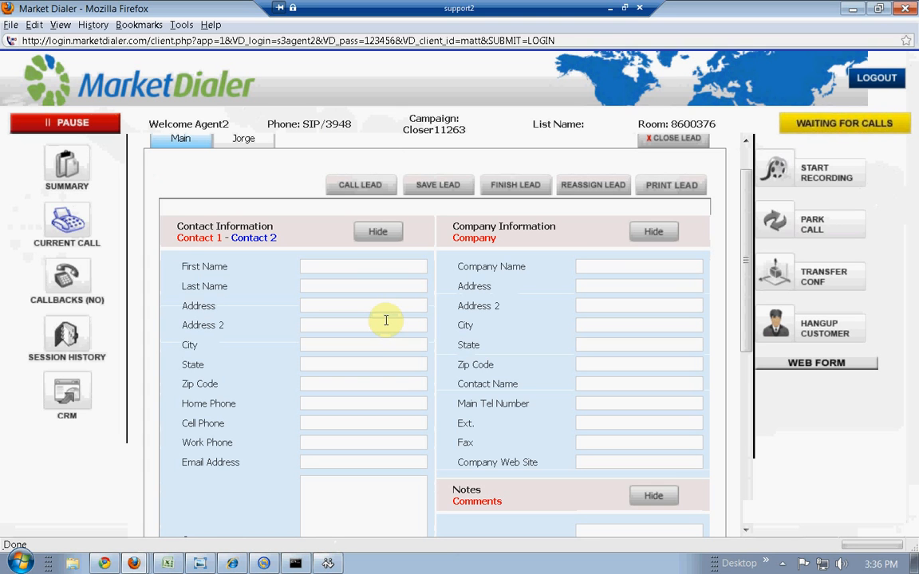
- Check the admin real-time report, then bring up the first agent's Market Dialer window
click(609, 10)
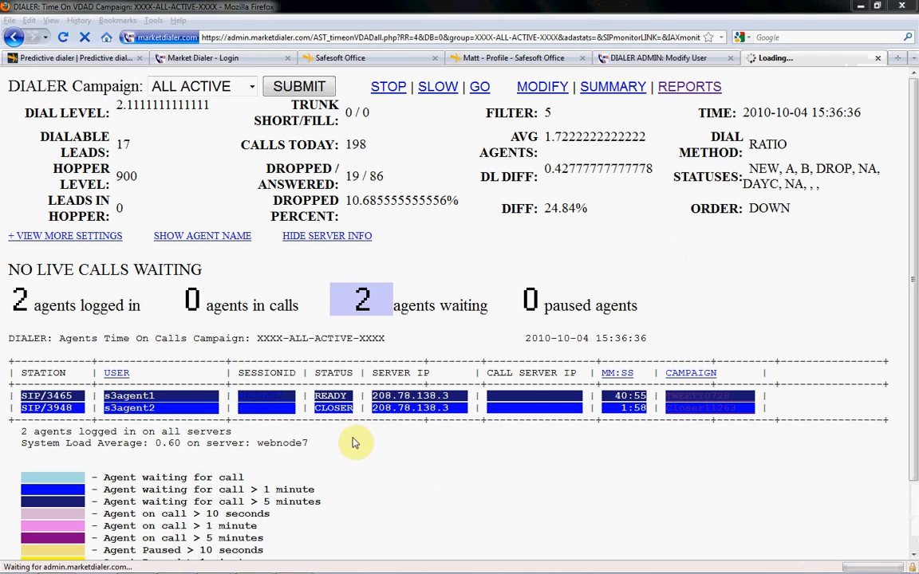
drag(355, 424, 322, 408)
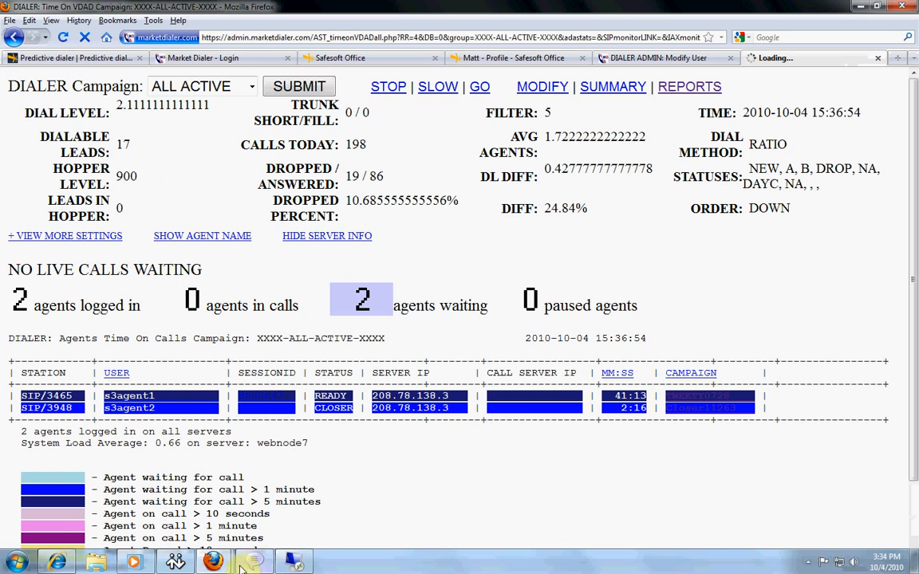
mouse_move(235, 550)
click(268, 523)
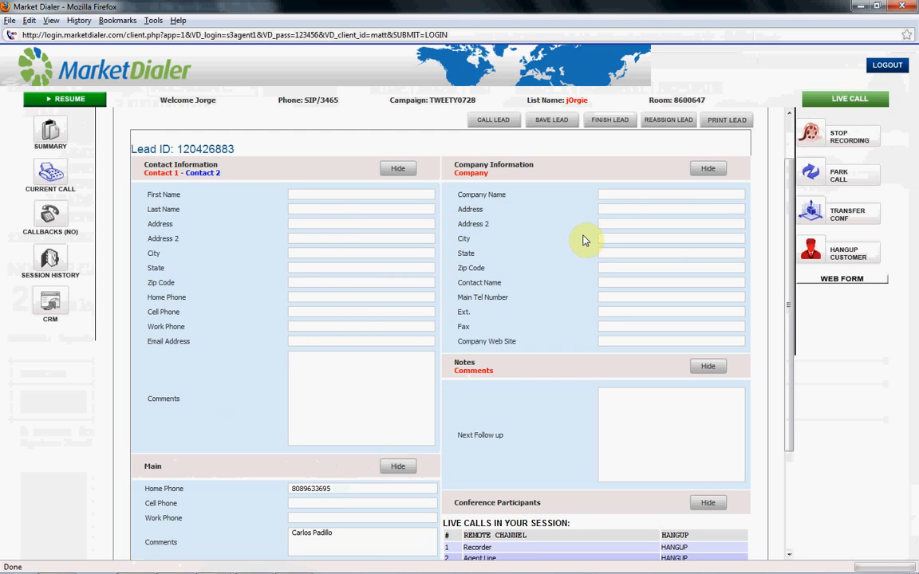
scroll(578, 241, down, 3)
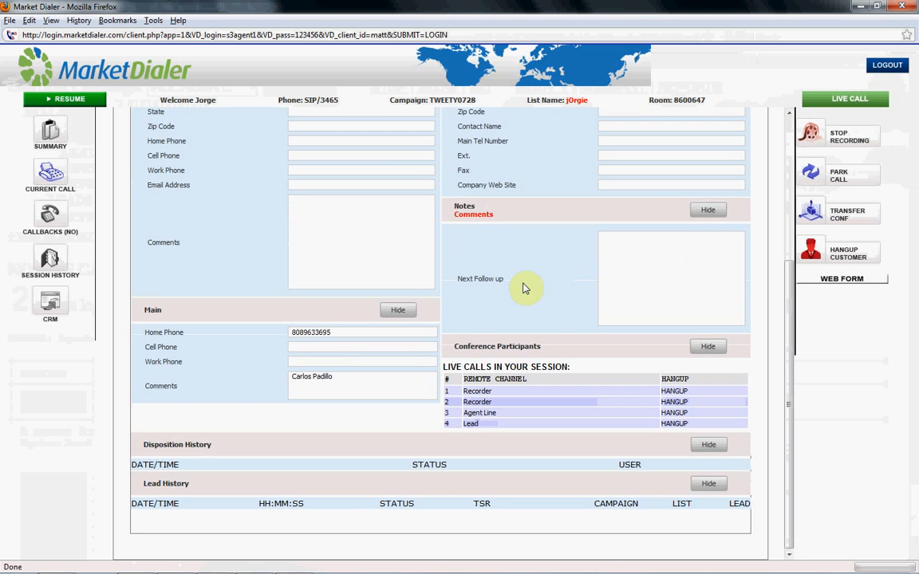
scroll(468, 303, up, 4)
scroll(451, 324, down, 4)
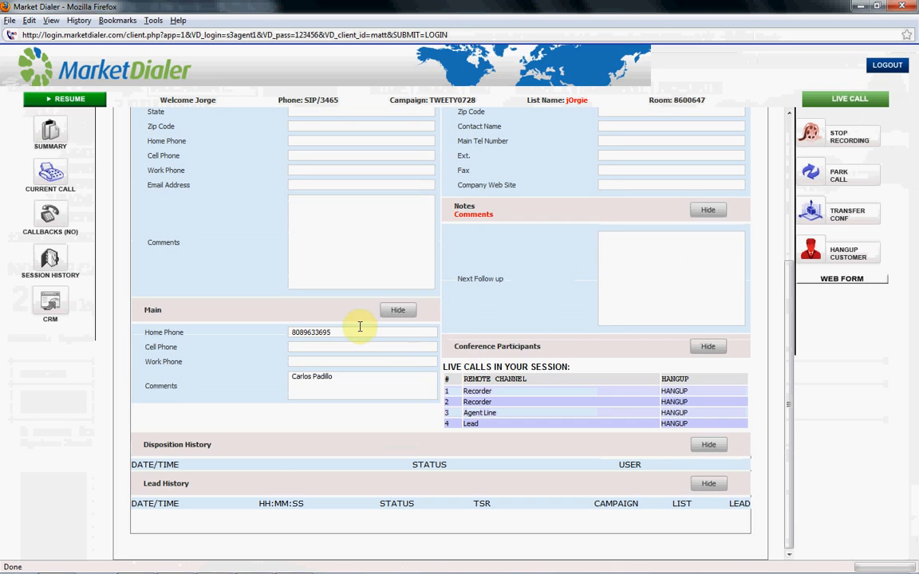
drag(338, 342, 249, 340)
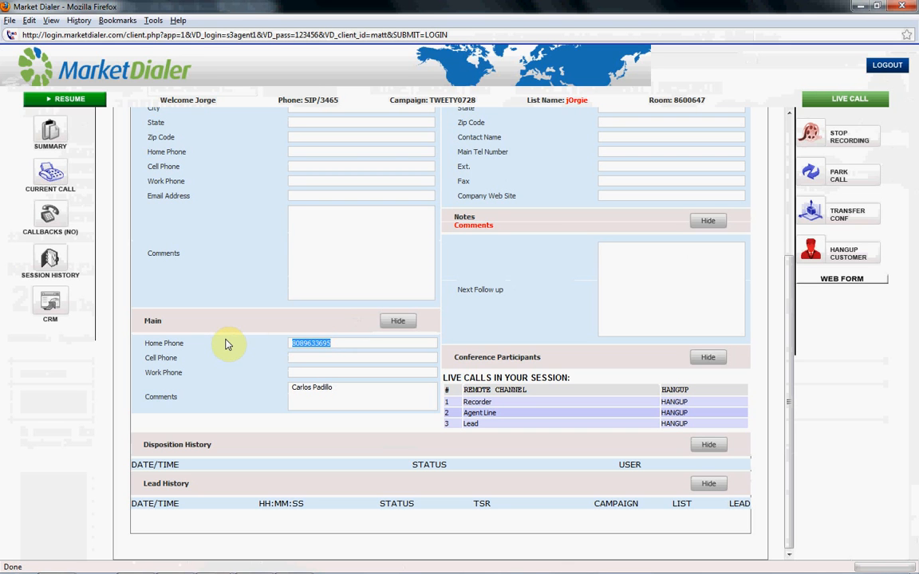
click(339, 387)
drag(339, 386, 262, 388)
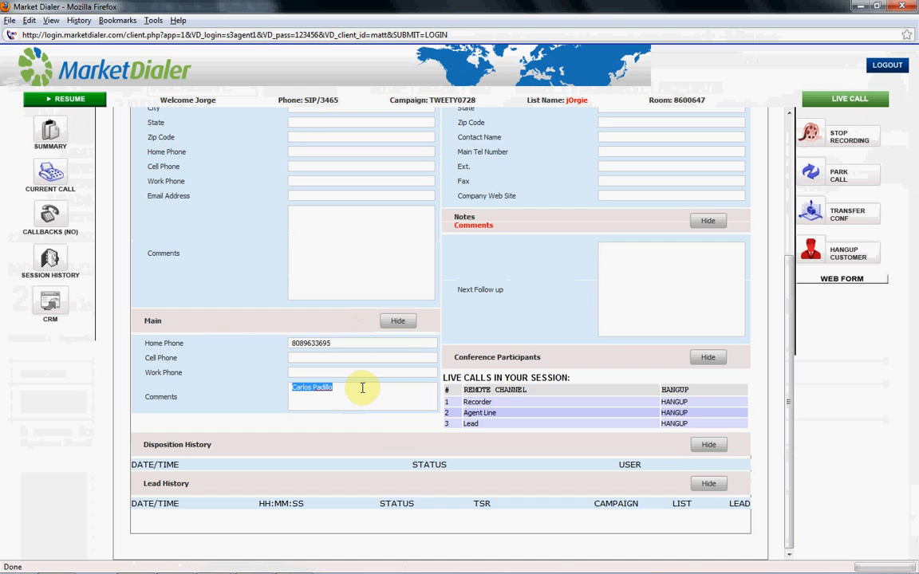
scroll(371, 411, up, 5)
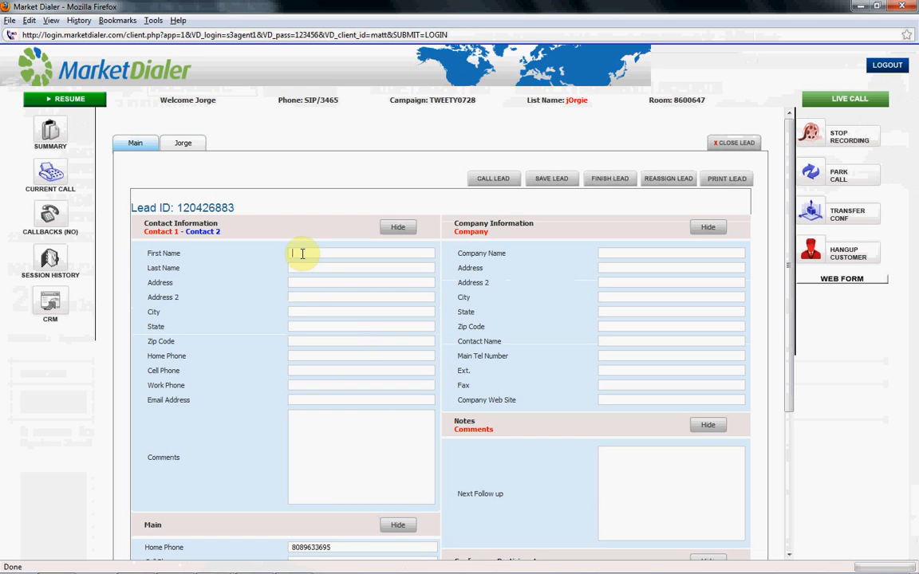
scroll(307, 264, down, 4)
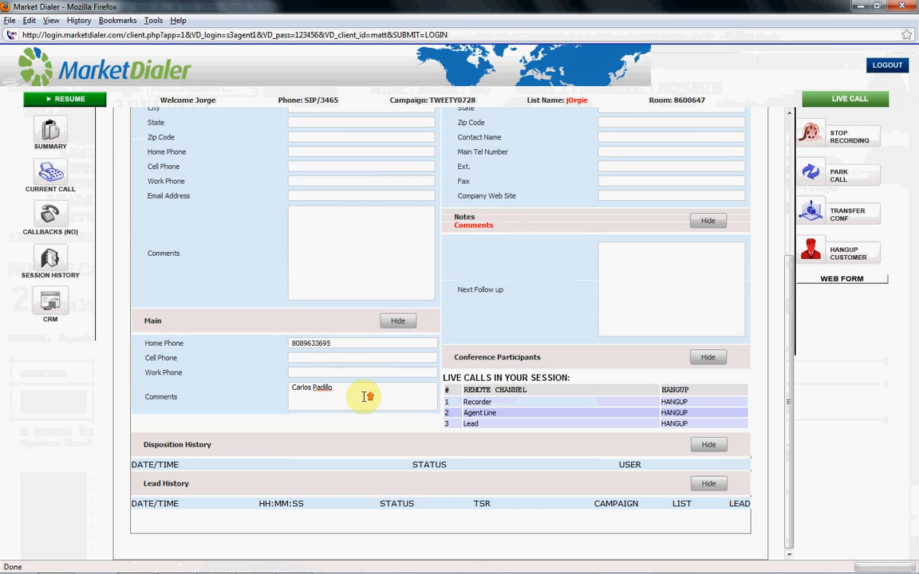
scroll(363, 394, up, 4)
- Enter the caller's first and last name, fixing the last-name typo
click(306, 254)
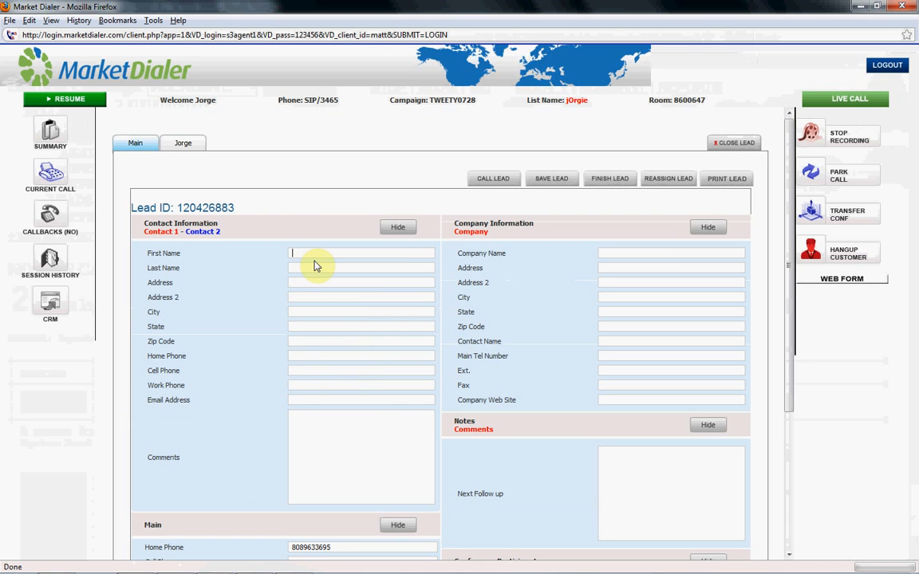
click(315, 268)
- Fill in the caller's street address, city, state and zip code, correcting the city spelling
key(Tab)
key(Tab)
key(Tab)
text(Los Angles)
key(shift+Home)
text(Lo ANgeles)
key(Tab)
key(shift+Tab)
text(Los Angeles)
key(Tab)
text(CA)
key(Tab)
text(90039)
- Set home phone to Confirmed, cell and work phones to N/A, and enter the caller's e-mail
key(Tab)
text(C)
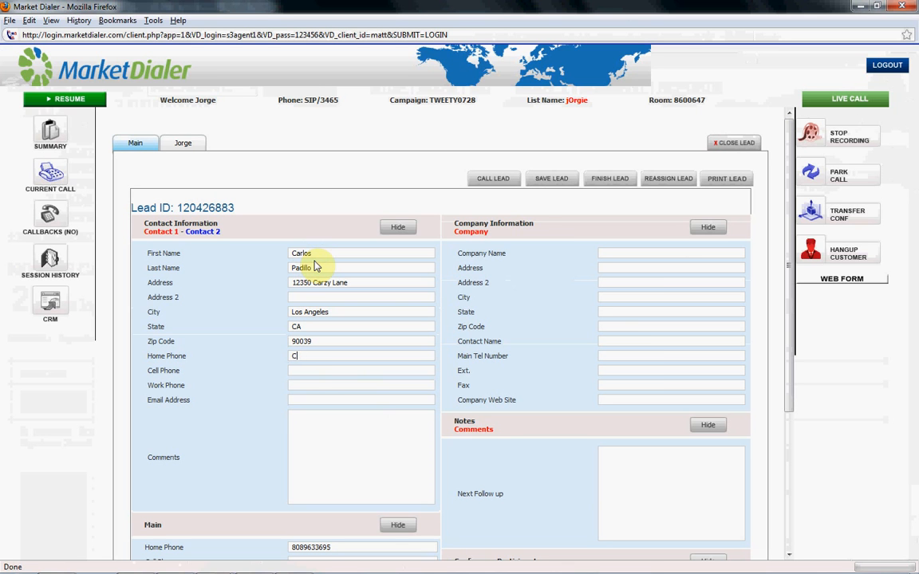
text(onfirmed)
key(Tab)
text(N/A)
key(Tab)
text(N/A)
key(Tab)
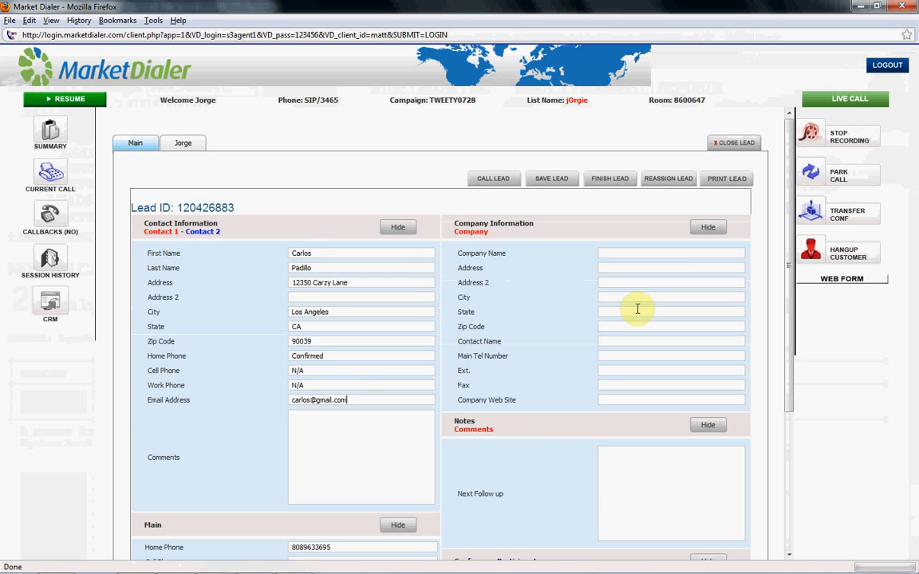
- Write the comment: caller saw the infomercial, has CC ready, and is going to a Closer Agent
click(367, 427)
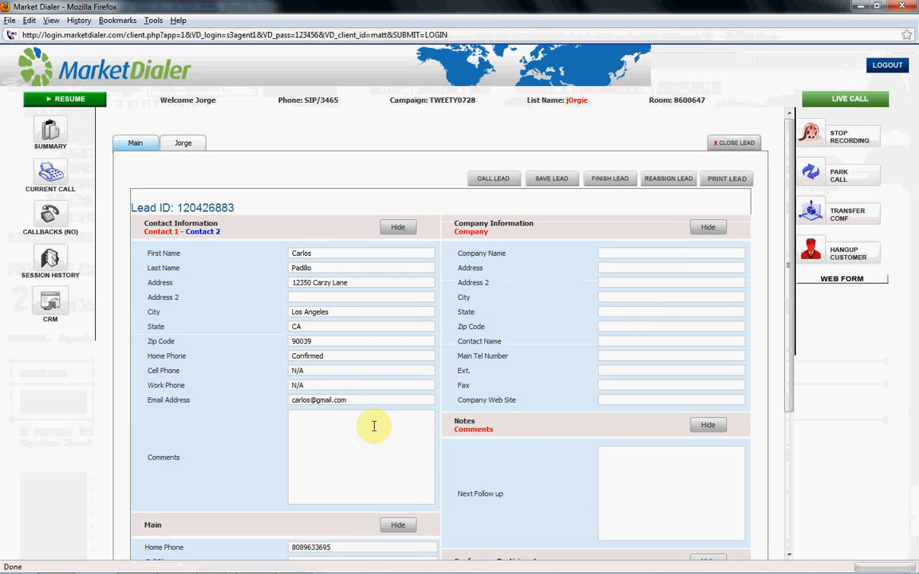
text(That the caller saw the infmercail)
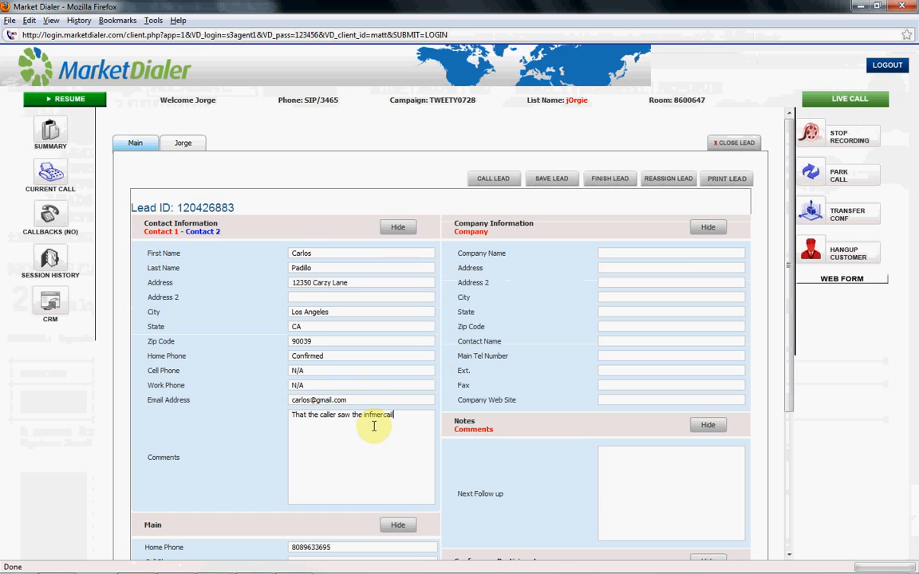
key(BackSpace)
key(BackSpace)
key(BackSpace)
key(BackSpace)
key(BackSpace)
key(BackSpace)
key(BackSpace)
text(ome)
text(rcial and has )
text(CC re)
text(ady and )
text(sending t)
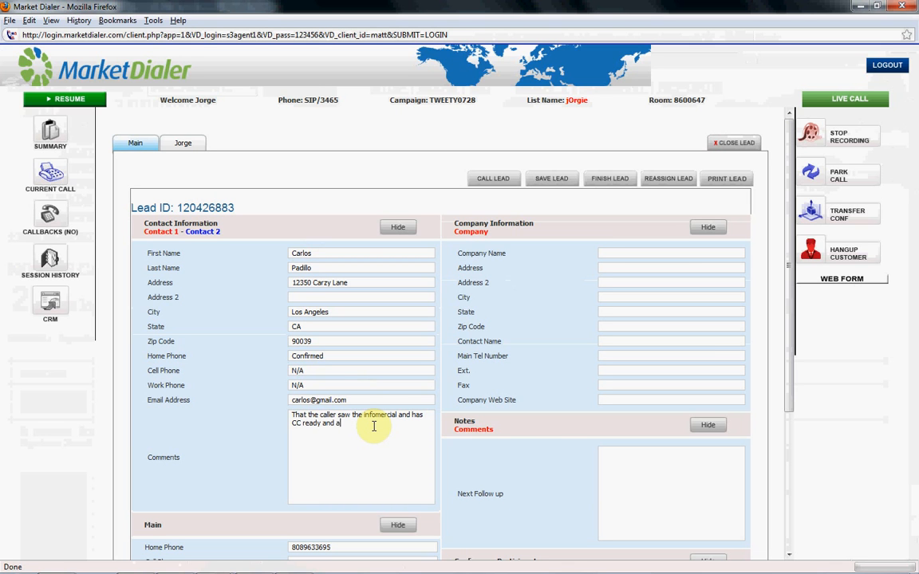
text(he)
key(BackSpace)
text(is to a Cloase)
key(BackSpace)
key(BackSpace)
key(BackSpace)
text(ser Agent)
click(634, 473)
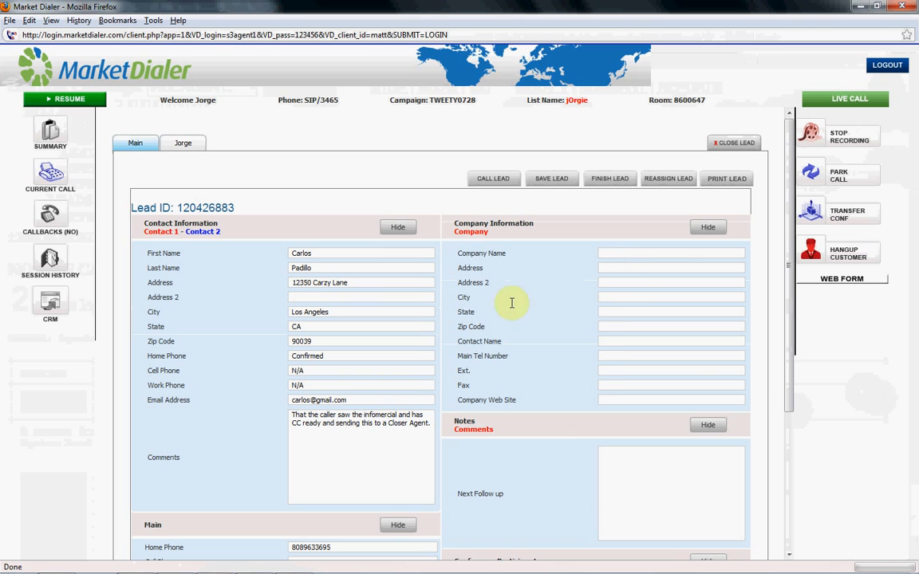
- Open the TRANSFER CONF functions panel on the live call's lead form
click(622, 256)
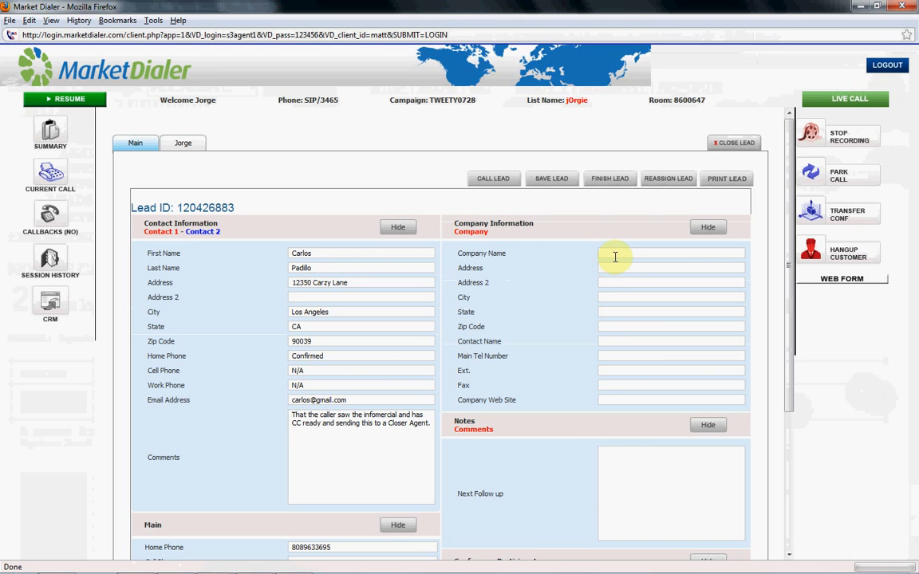
click(333, 253)
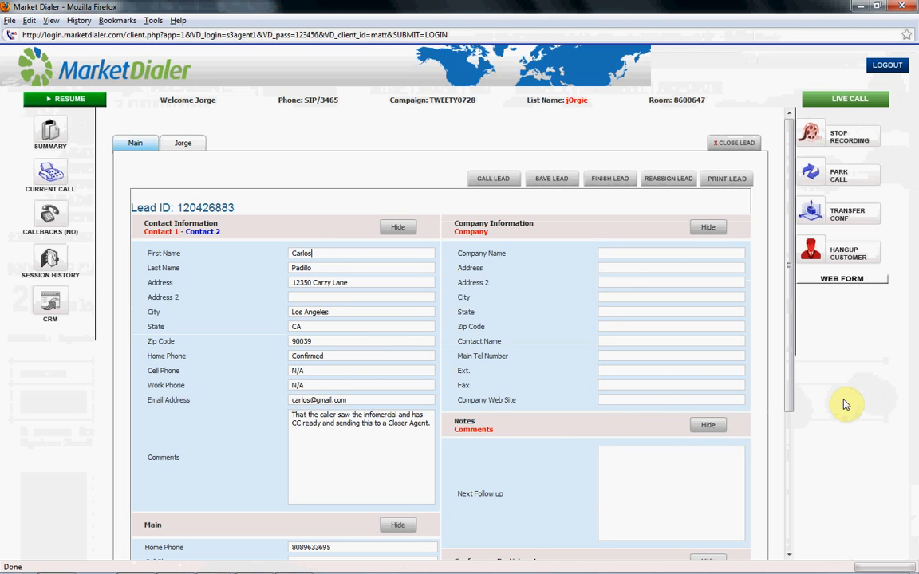
click(837, 216)
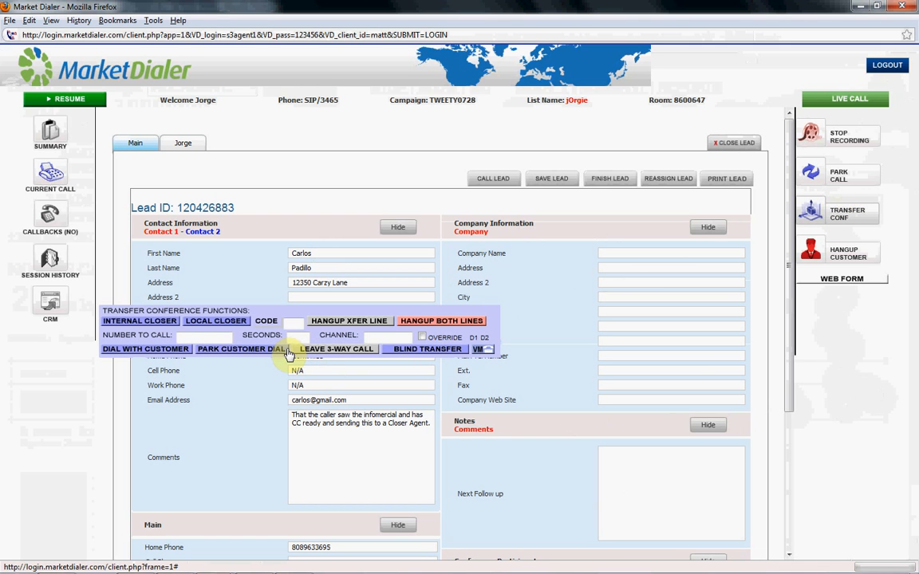
- Transfer the call to INTERNAL CLOSER and disposition it as Interested
click(142, 321)
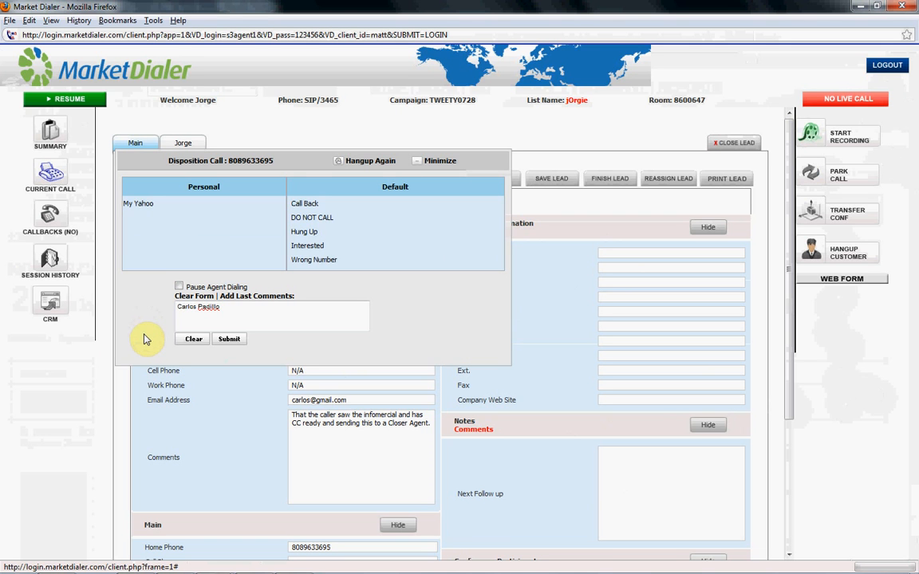
click(327, 249)
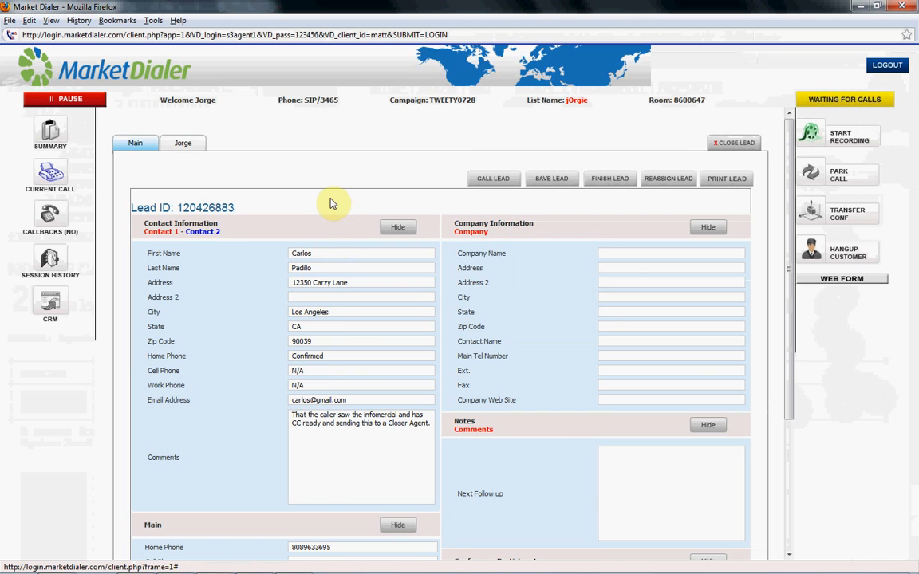
- Open the closer agent's remote session and review the transferred inbound lead's details
mouse_move(221, 570)
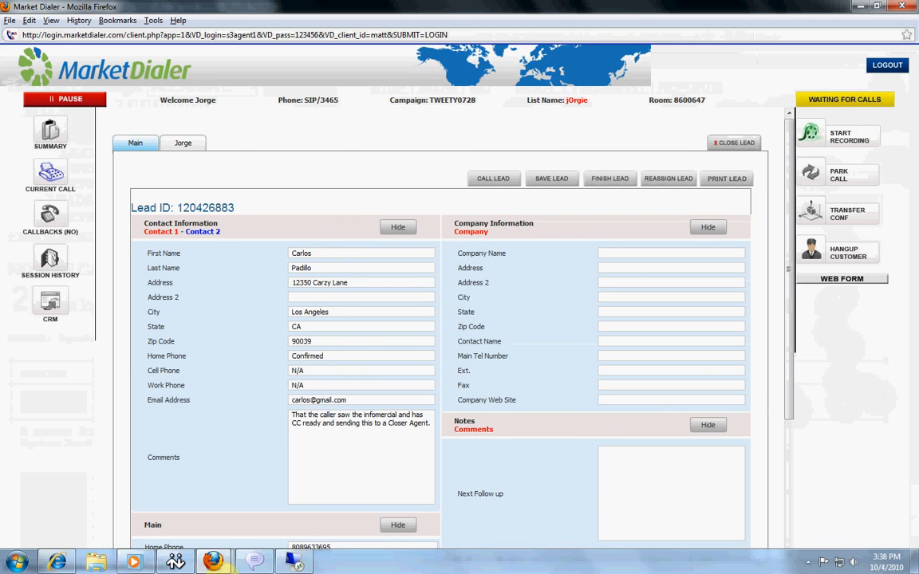
click(296, 567)
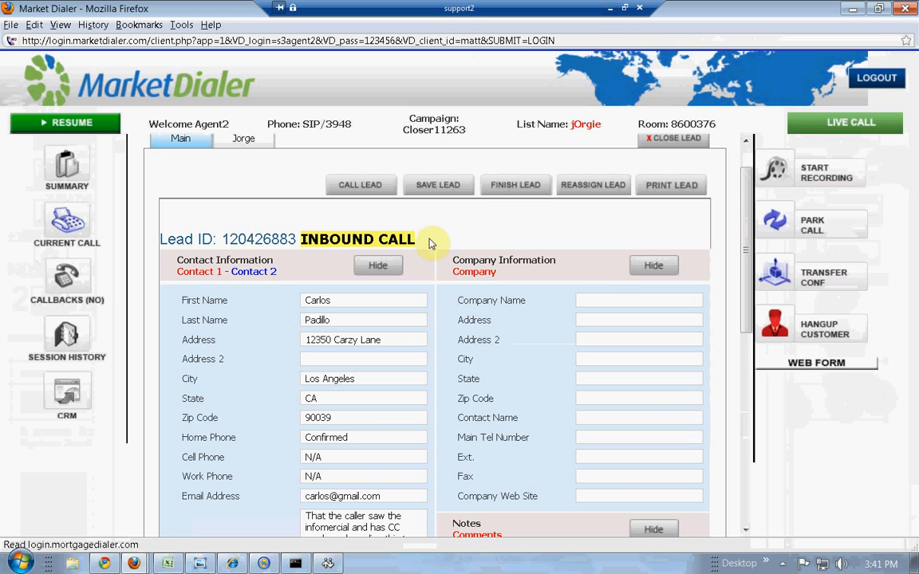
drag(414, 238, 298, 238)
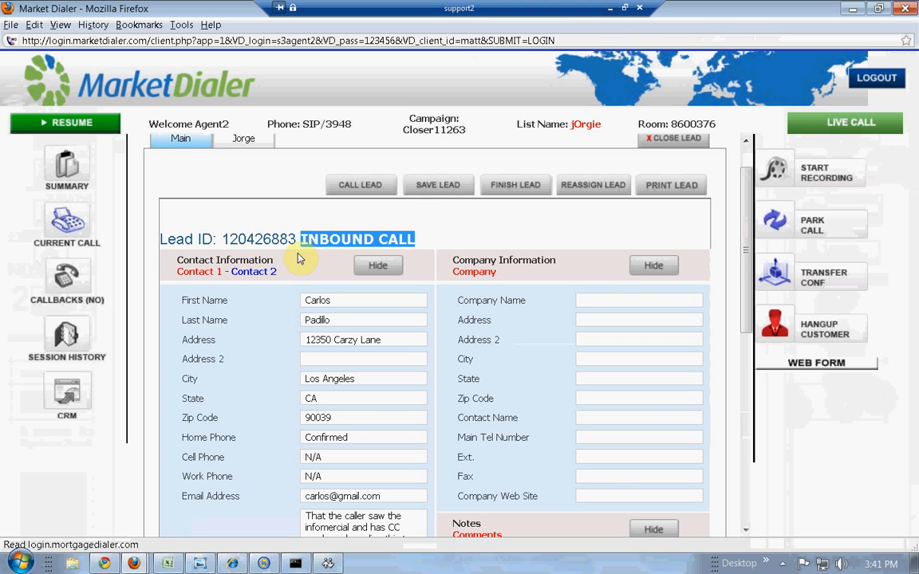
drag(295, 238, 204, 237)
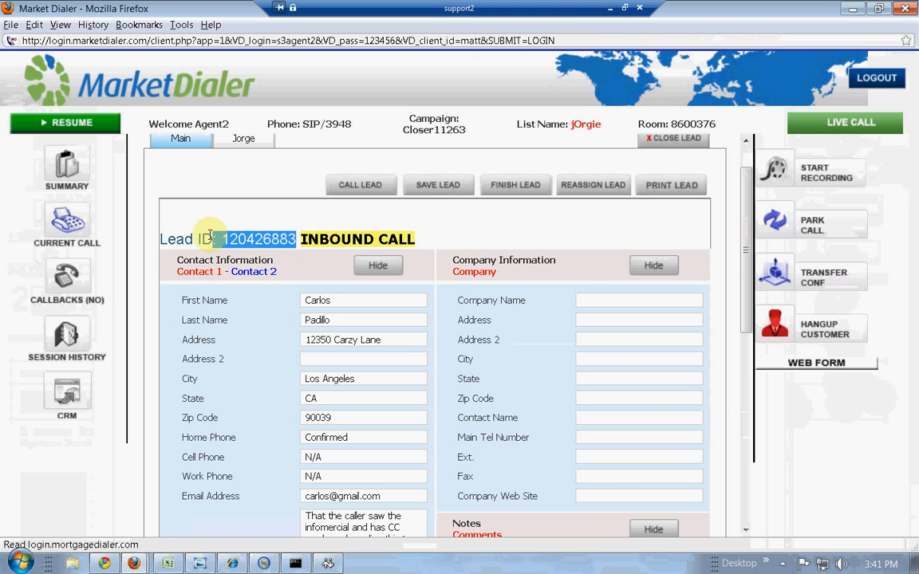
click(475, 233)
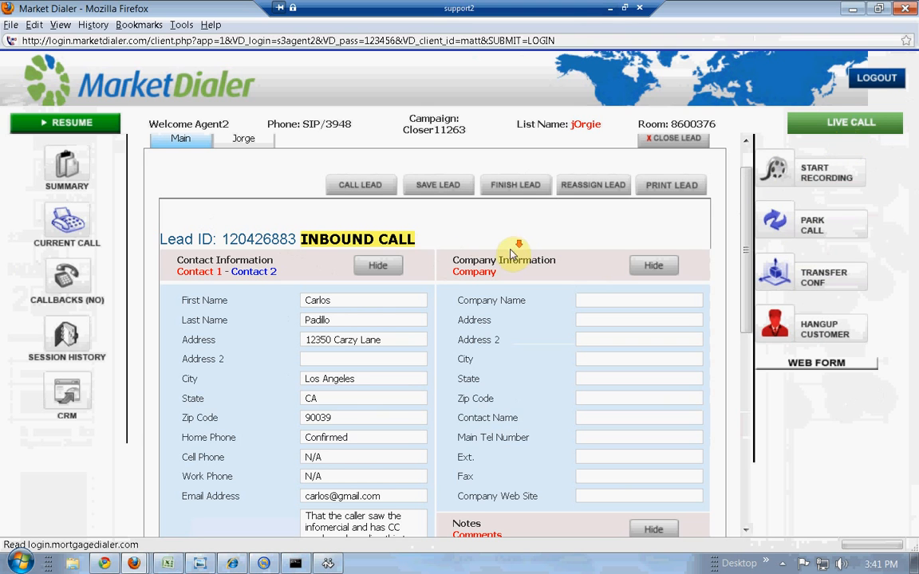
scroll(514, 251, down, 2)
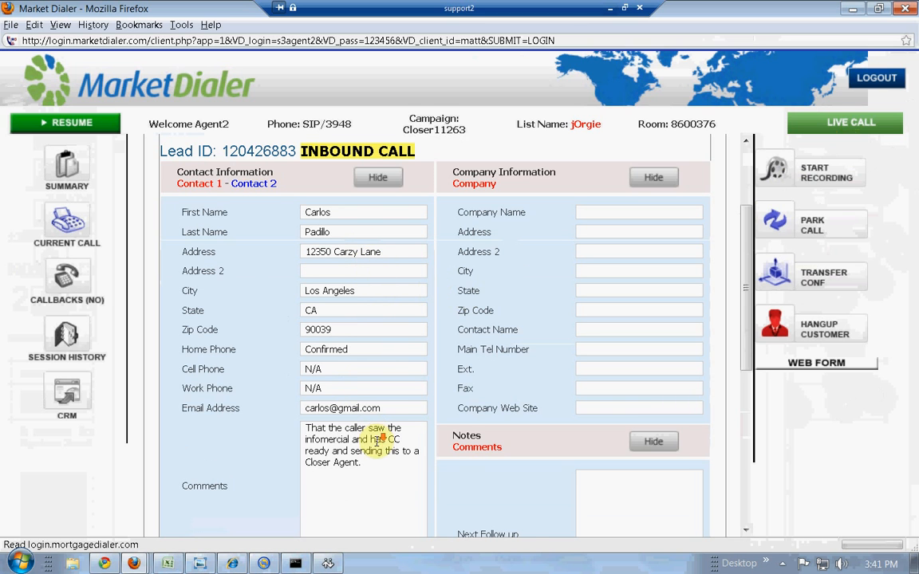
scroll(377, 440, down, 4)
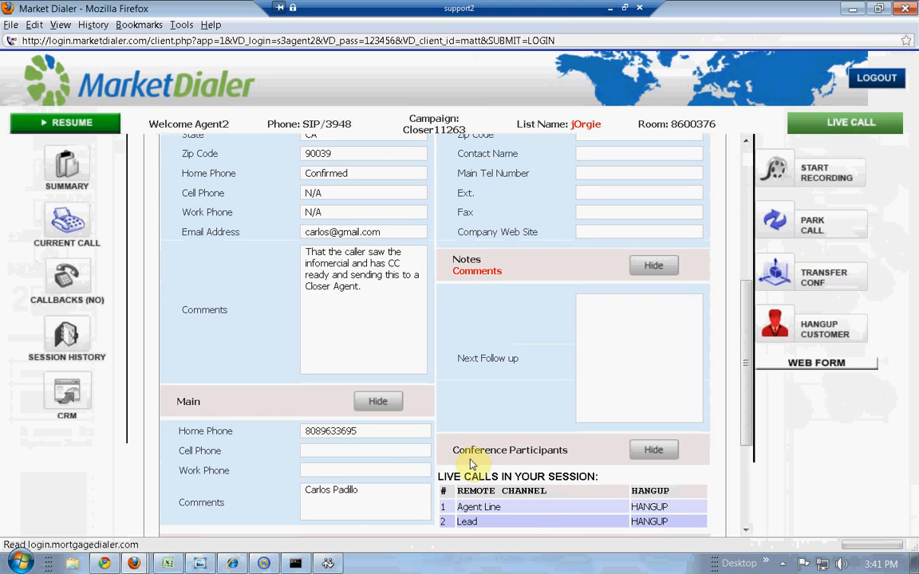
scroll(471, 463, up, 4)
- Enter company name ABC Company with its street address, city, state and zip code
click(592, 213)
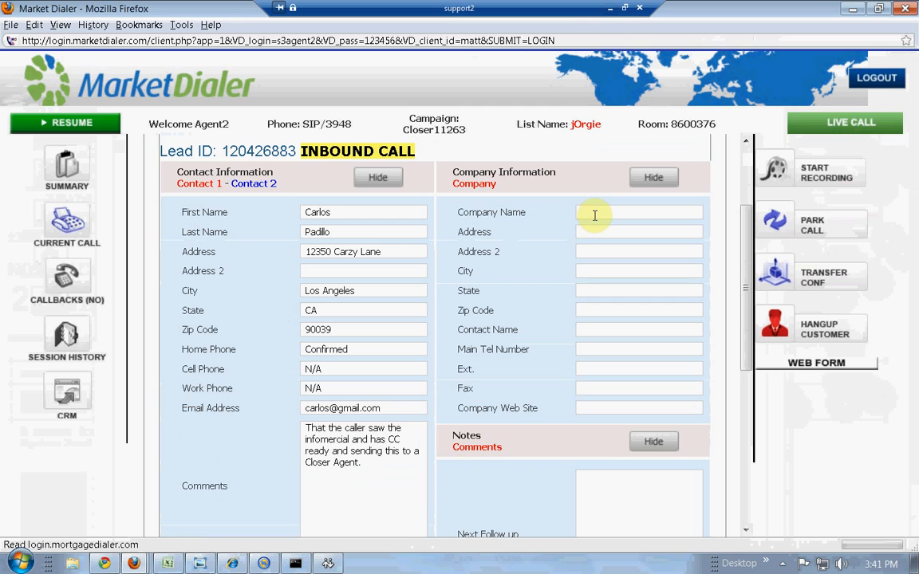
text(ABC )
text(Compnay)
key(BackSpace)
key(BackSpace)
key(BackSpace)
text(any)
key(Tab)
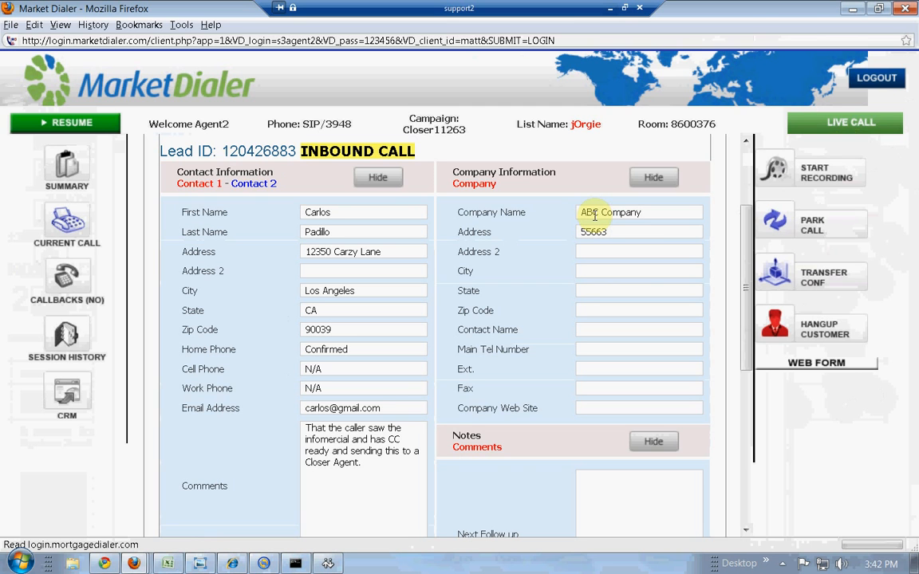
key(Tab)
key(Tab)
text(Los Angeles)
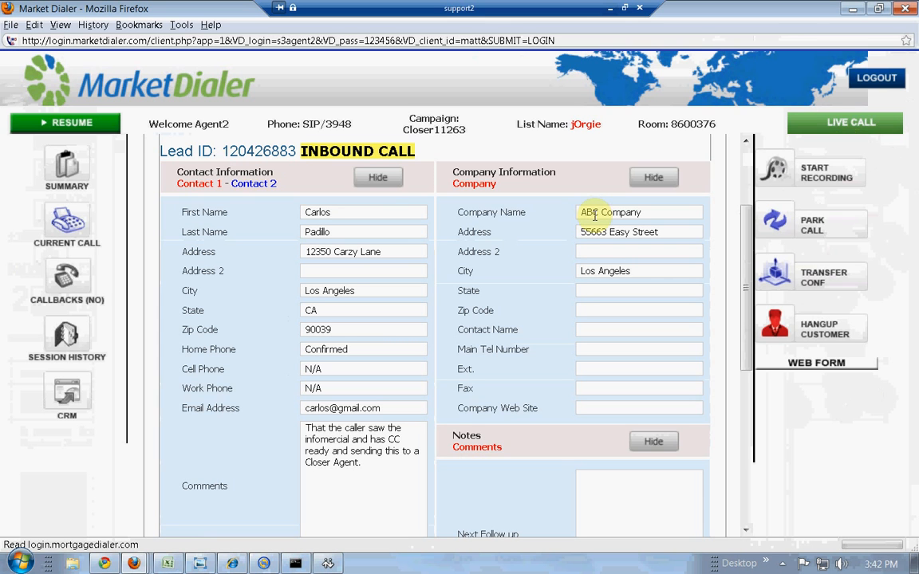
key(Tab)
text(CA)
key(Tab)
text(90019)
- Add the contact's name, main phone number, extension 320 and web site s3.net
key(Tab)
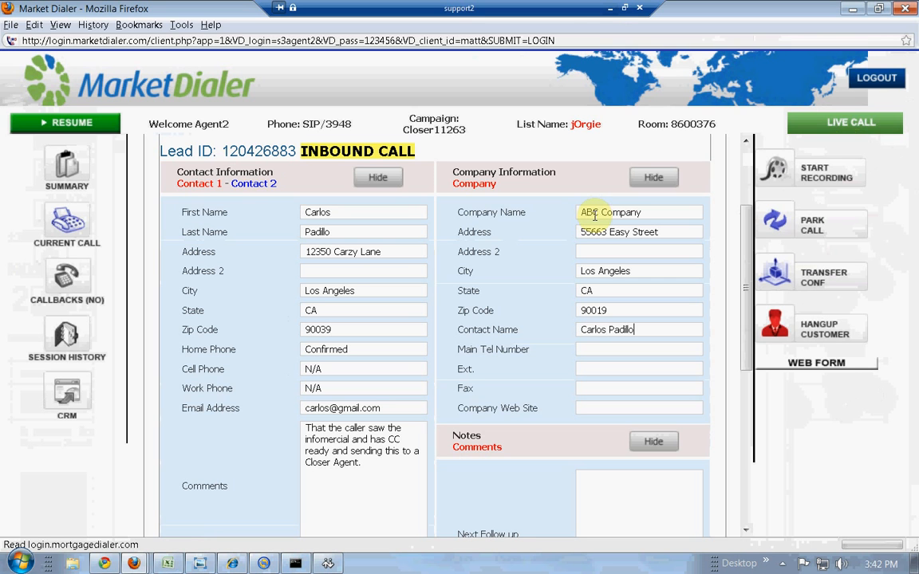
key(Tab)
key(Tab)
text(320)
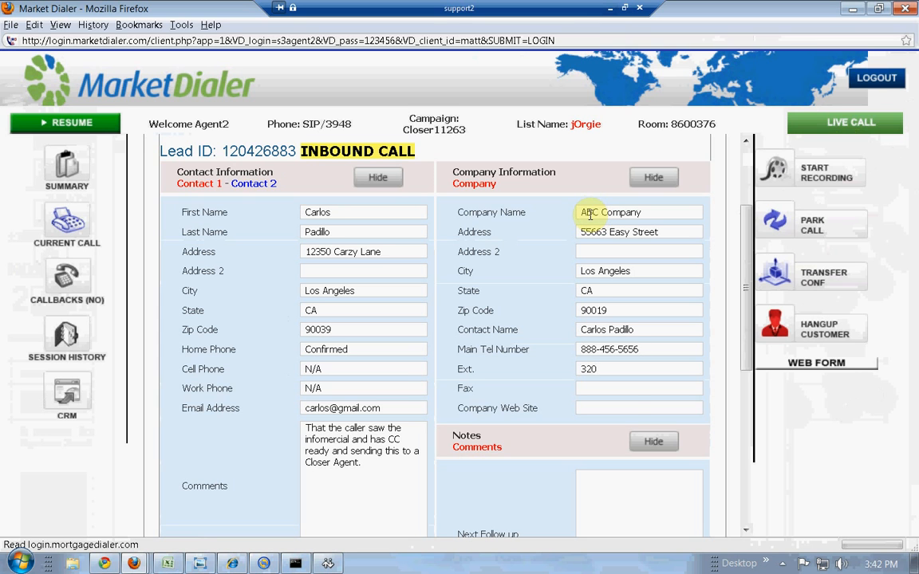
click(609, 410)
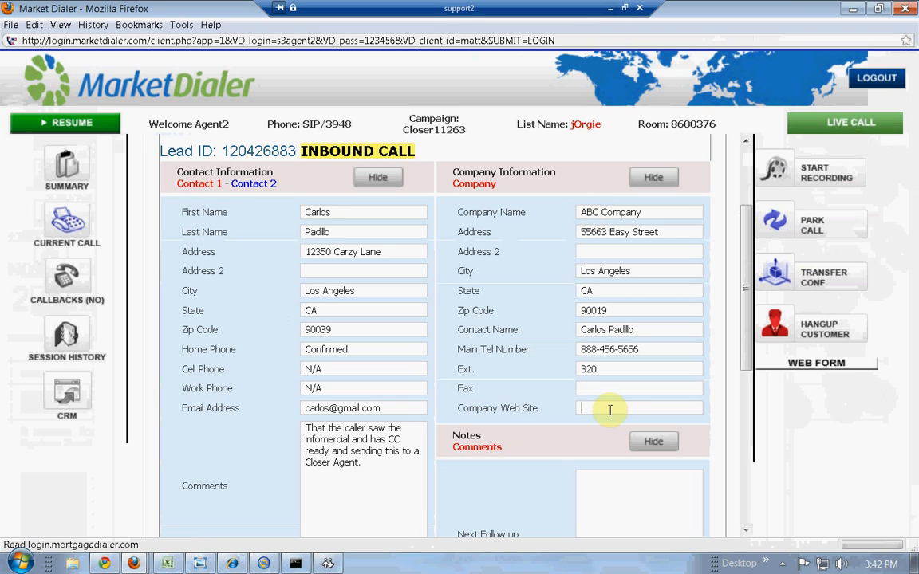
text(s3.net)
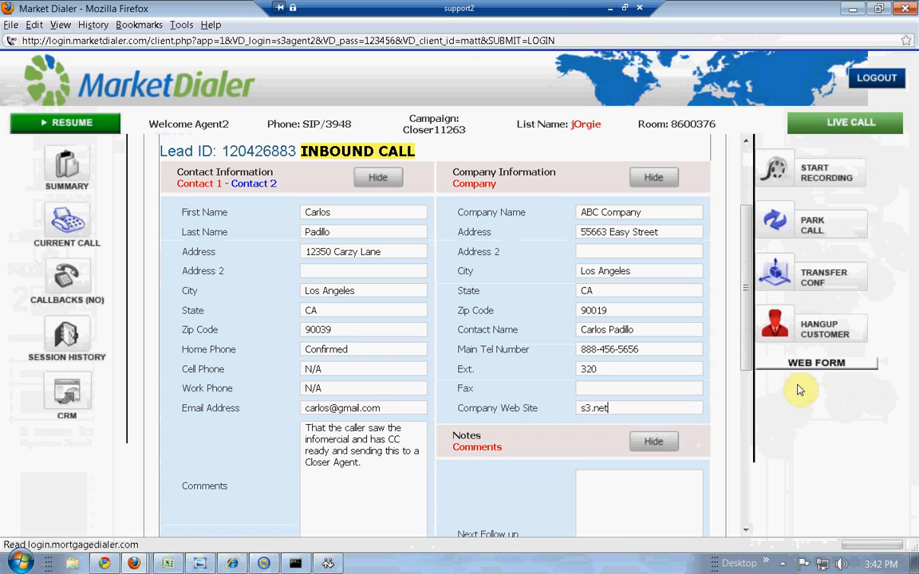
- Hang up the customer, submit the Sale Made disposition, and return to the first agent's session
click(804, 330)
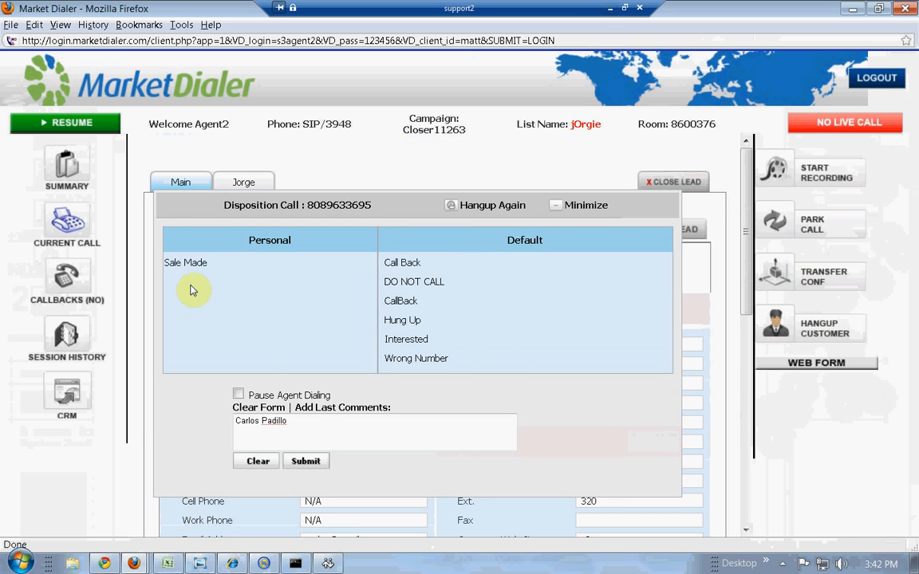
click(194, 264)
click(194, 264)
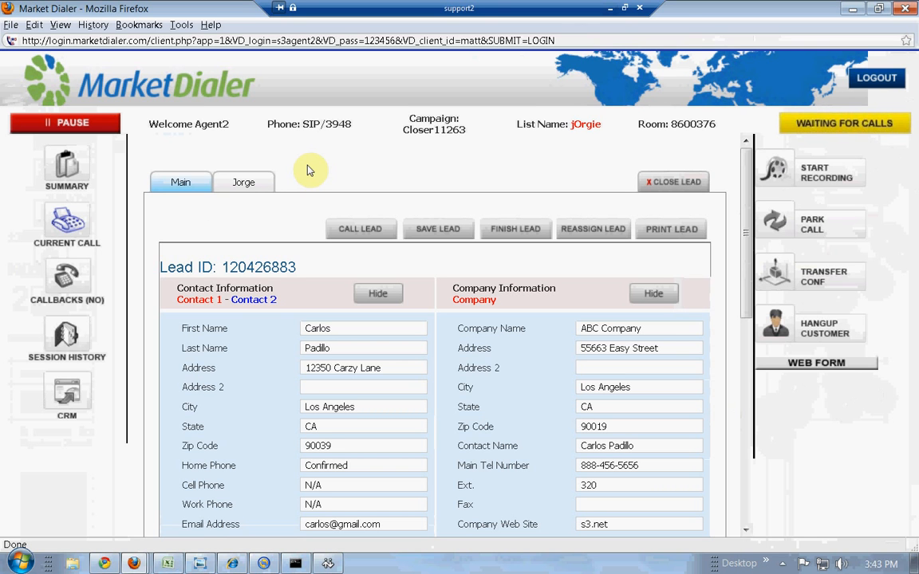
click(611, 8)
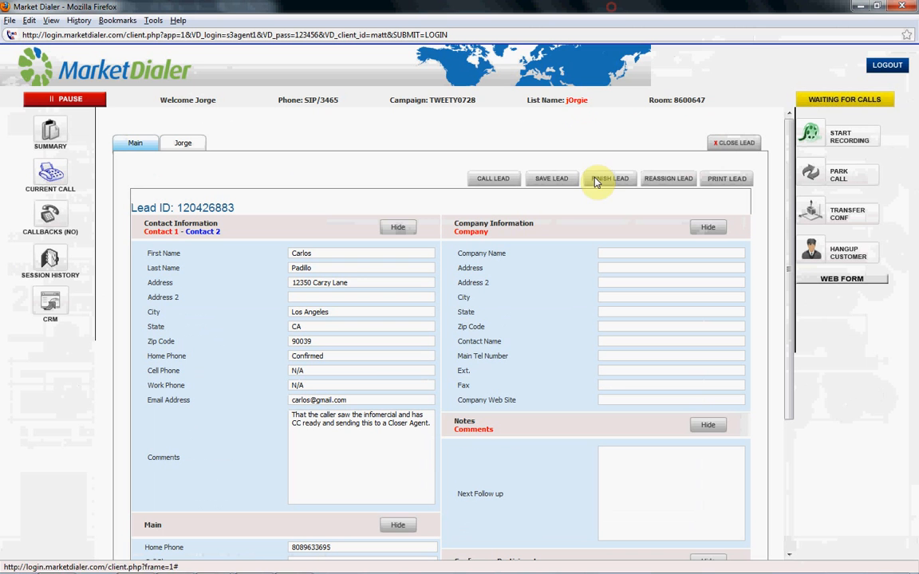